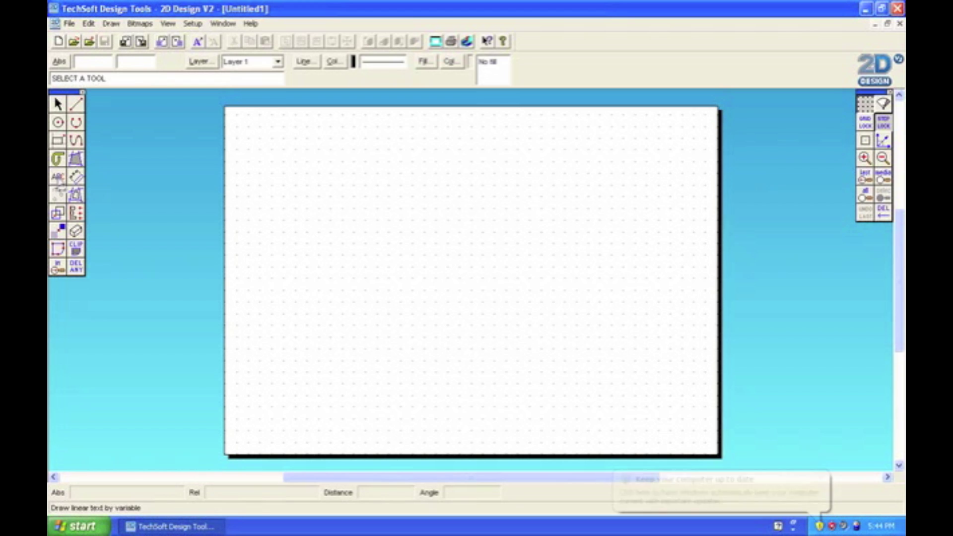
# Place linear text reading "10", "JOHN" and "PAUL" on three separate lines near the middle of the page.
pyautogui.click(58, 178)
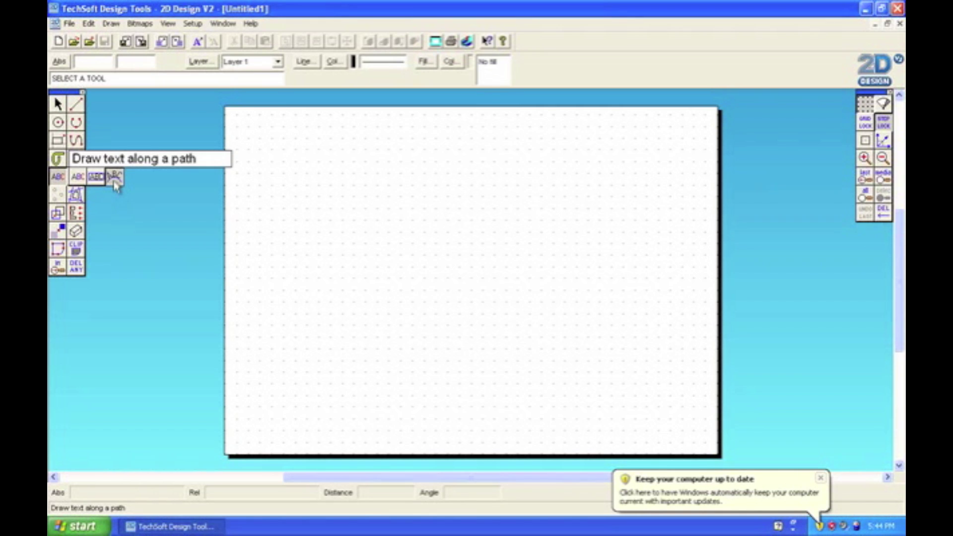
pyautogui.click(78, 178)
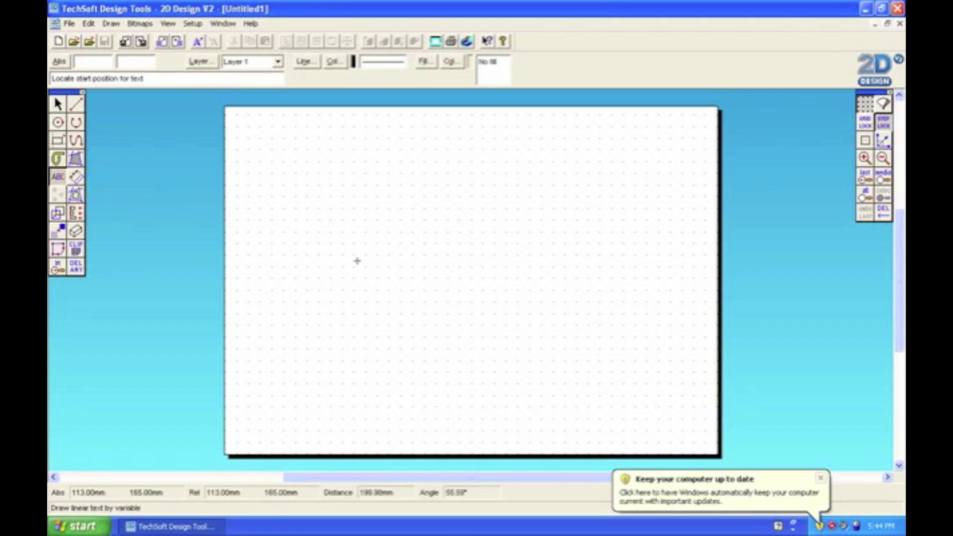
pyautogui.click(407, 237)
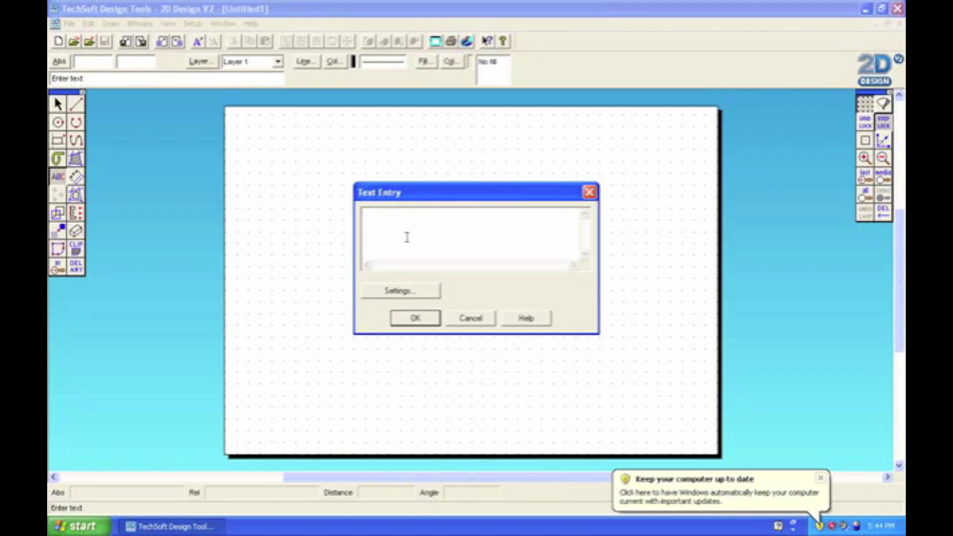
pyautogui.write('10 JOHN PAL')
pyautogui.click(396, 213)
pyautogui.press('Return')
pyautogui.click(374, 213)
pyautogui.press('Return')
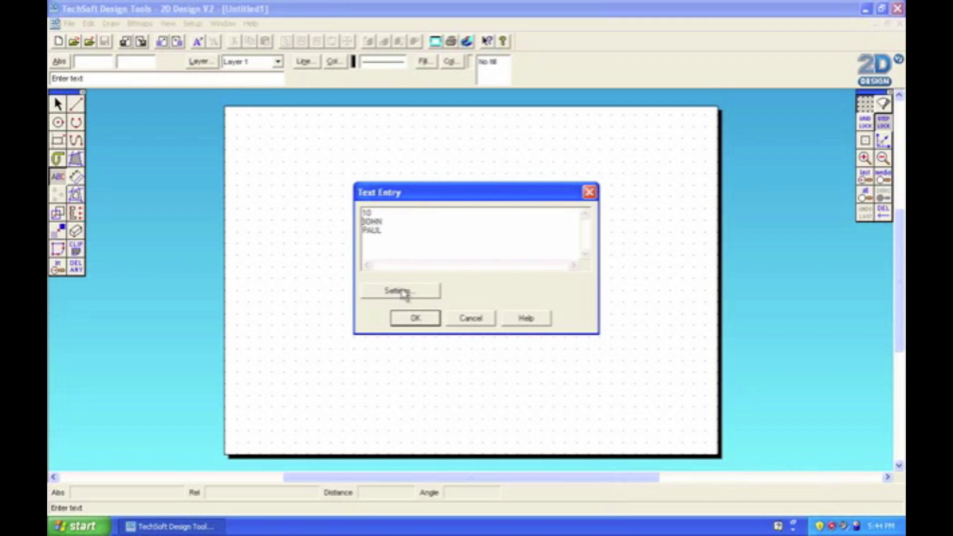
pyautogui.click(416, 318)
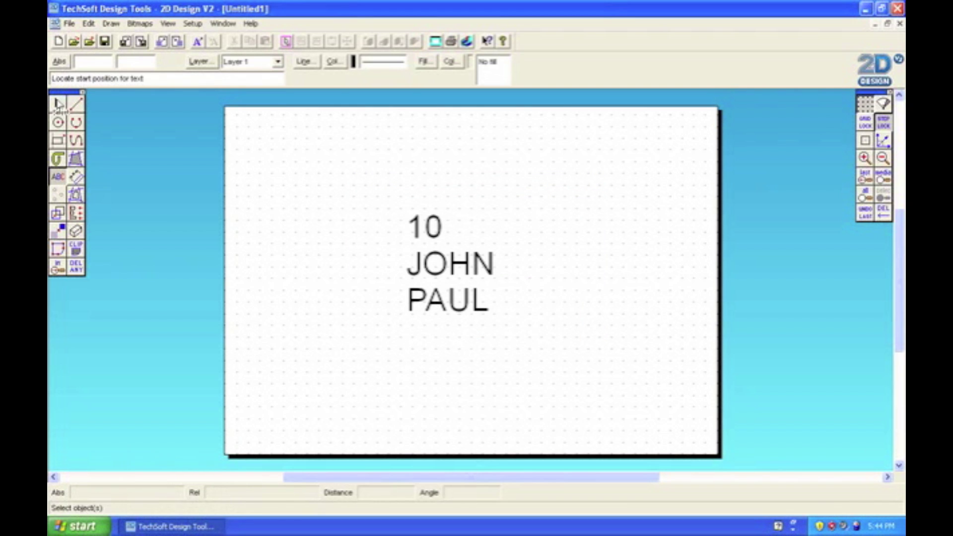
# Reopen the three-line text for editing and set its font to Verdana in Bold style.
pyautogui.click(58, 103)
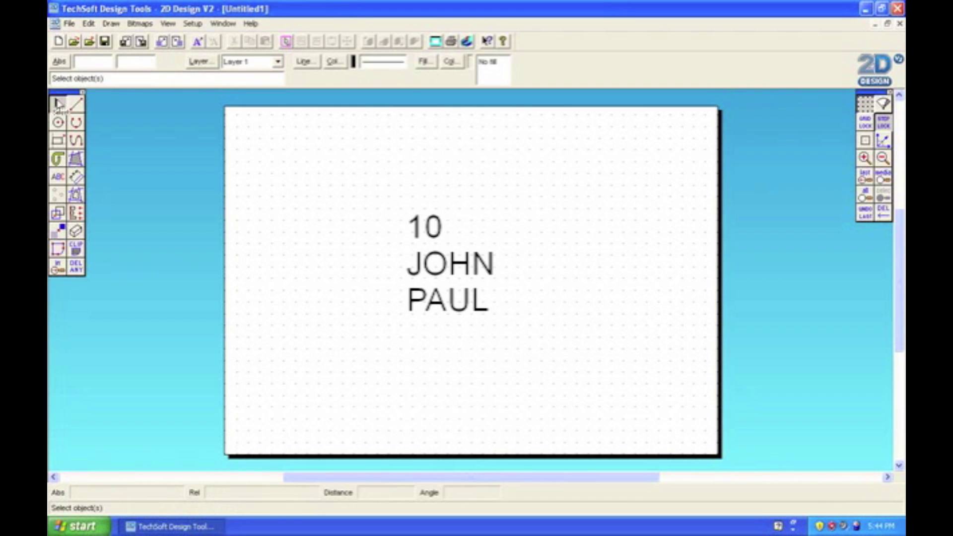
pyautogui.click(429, 263)
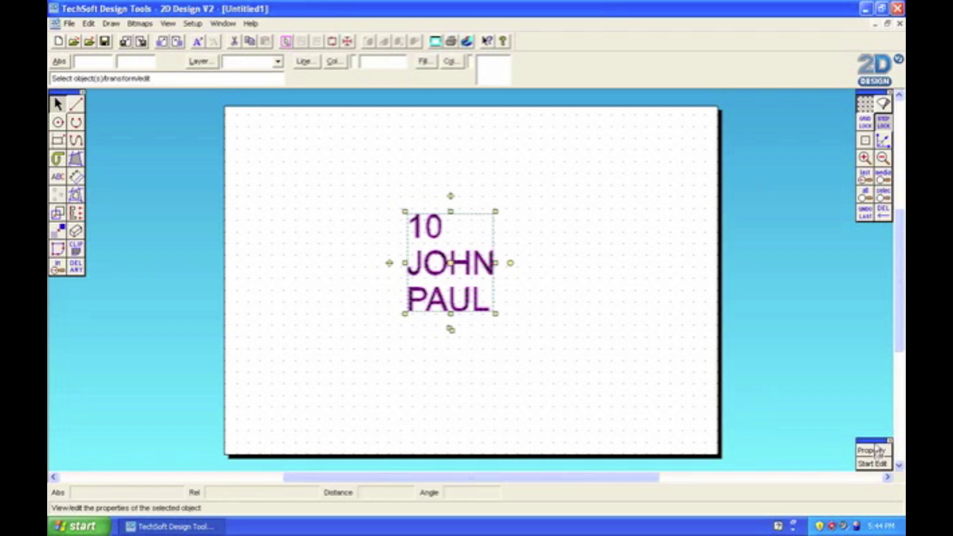
pyautogui.click(881, 463)
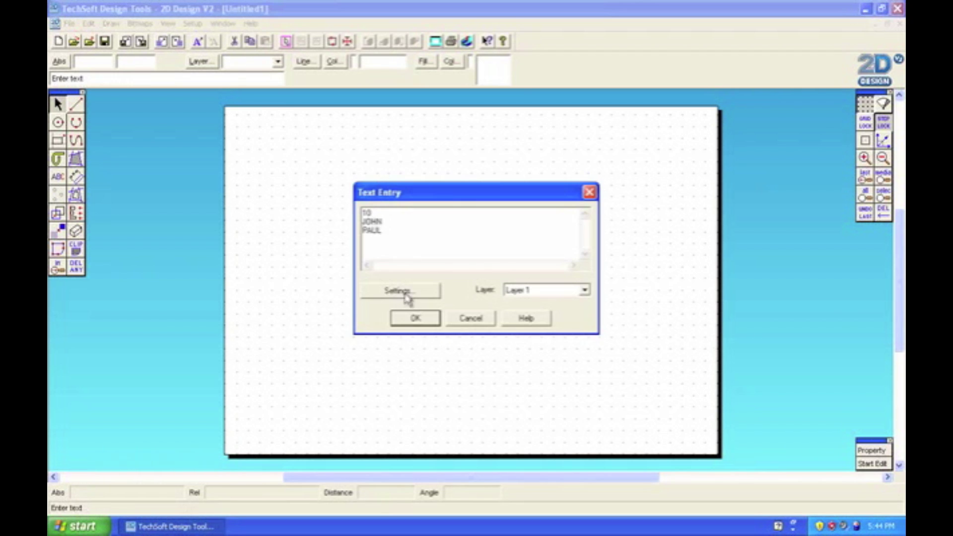
pyautogui.click(407, 297)
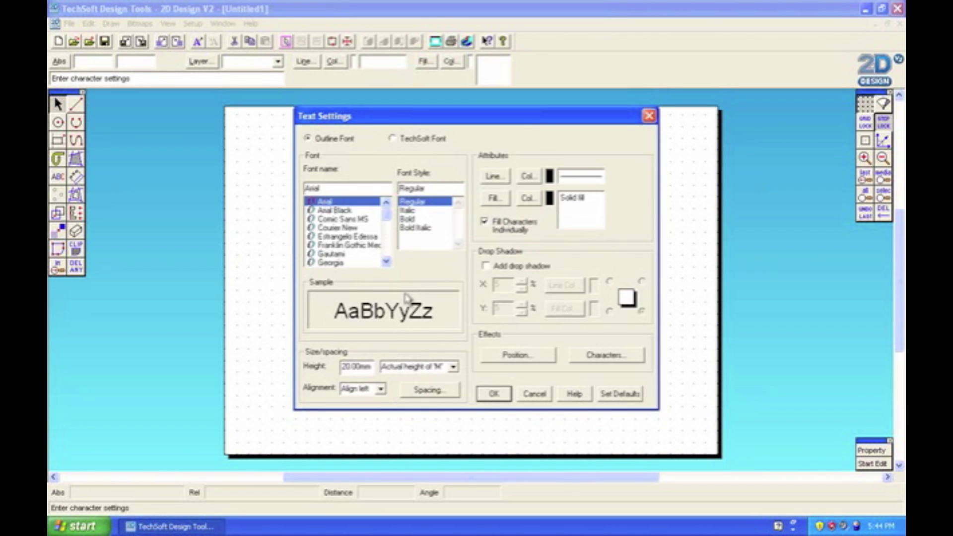
pyautogui.click(407, 219)
pyautogui.moveTo(387, 213); pyautogui.dragTo(387, 257)
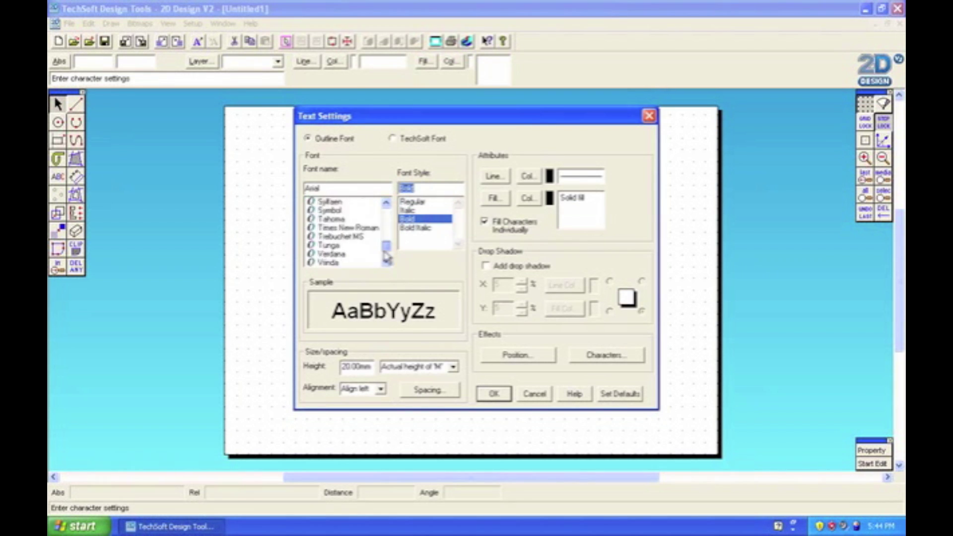
pyautogui.click(386, 203)
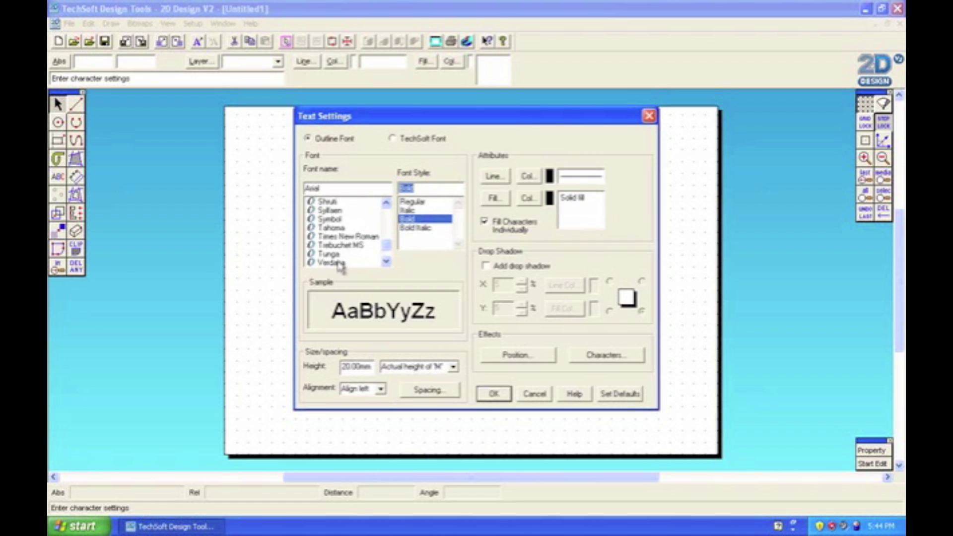
pyautogui.click(340, 265)
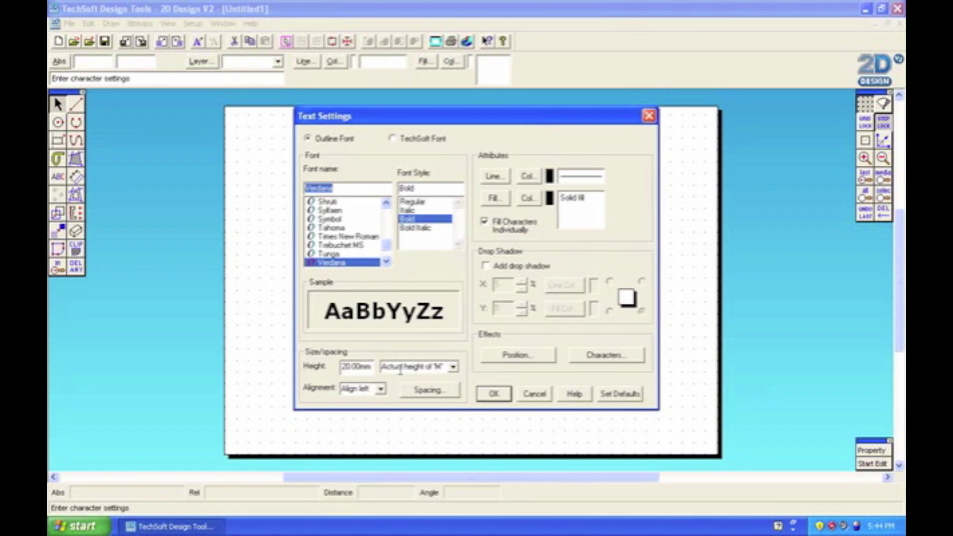
pyautogui.press('Tab')
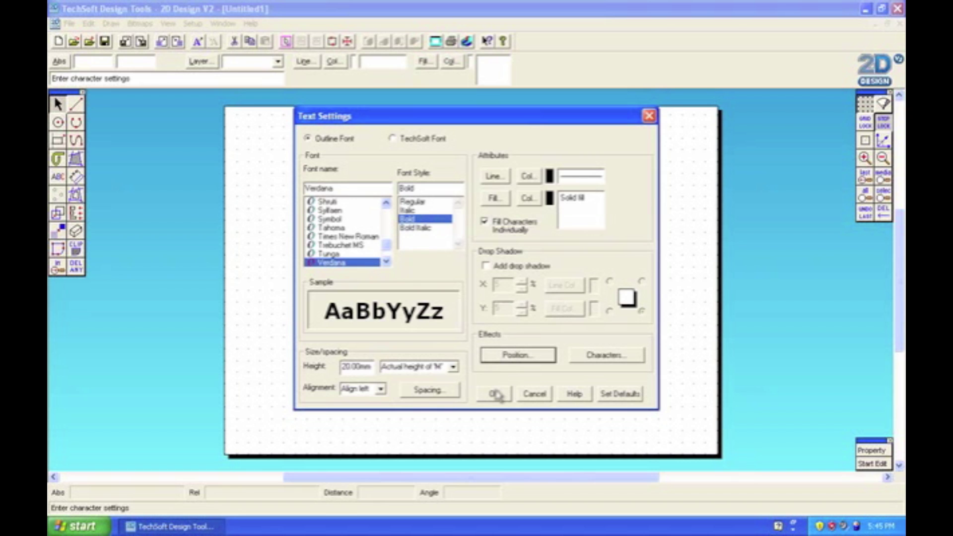
# Set the three-line text's alignment to Centered, apply the text settings and deselect the text.
pyautogui.click(380, 390)
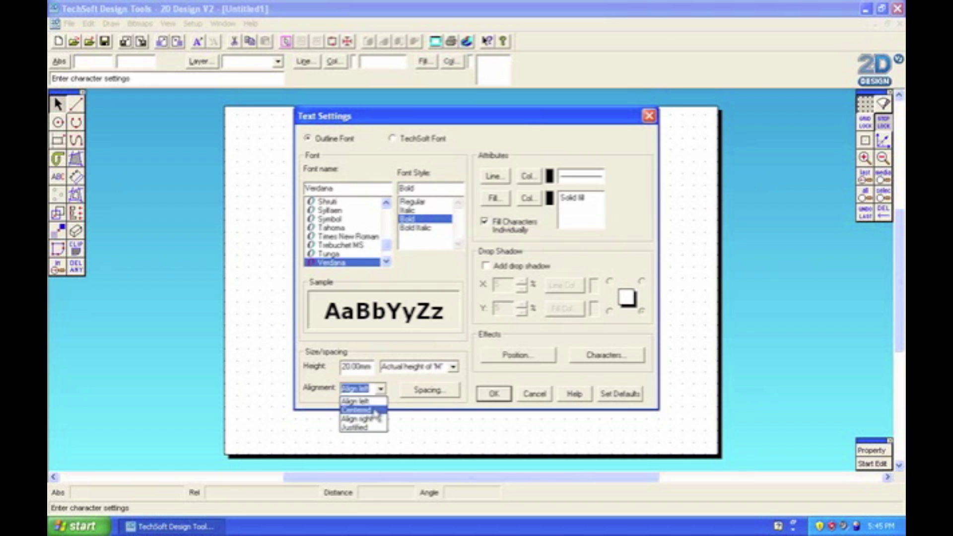
pyautogui.click(374, 411)
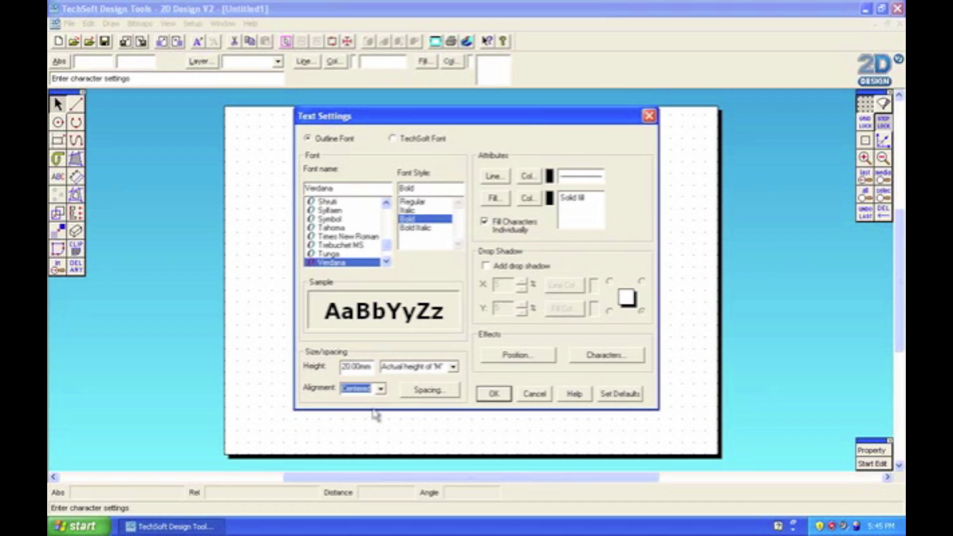
pyautogui.click(487, 395)
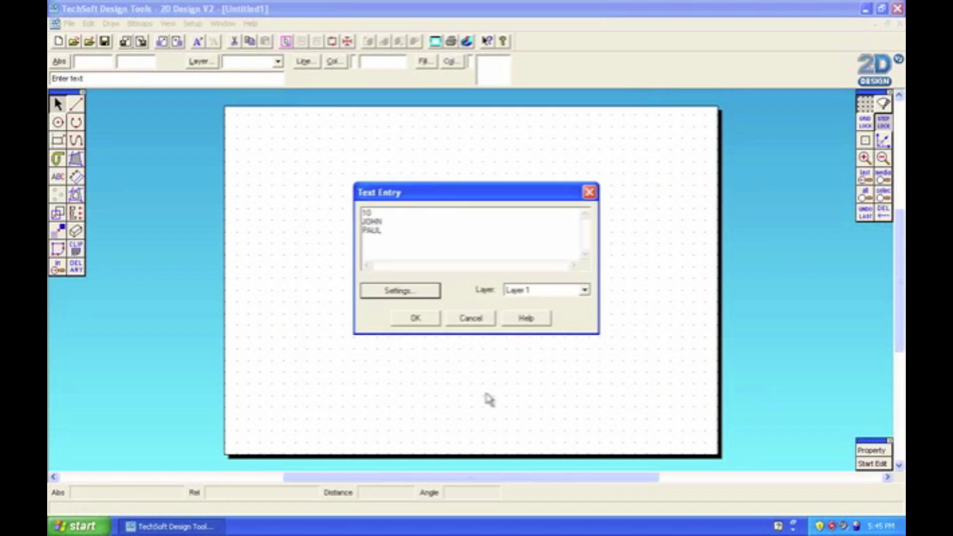
pyautogui.click(419, 322)
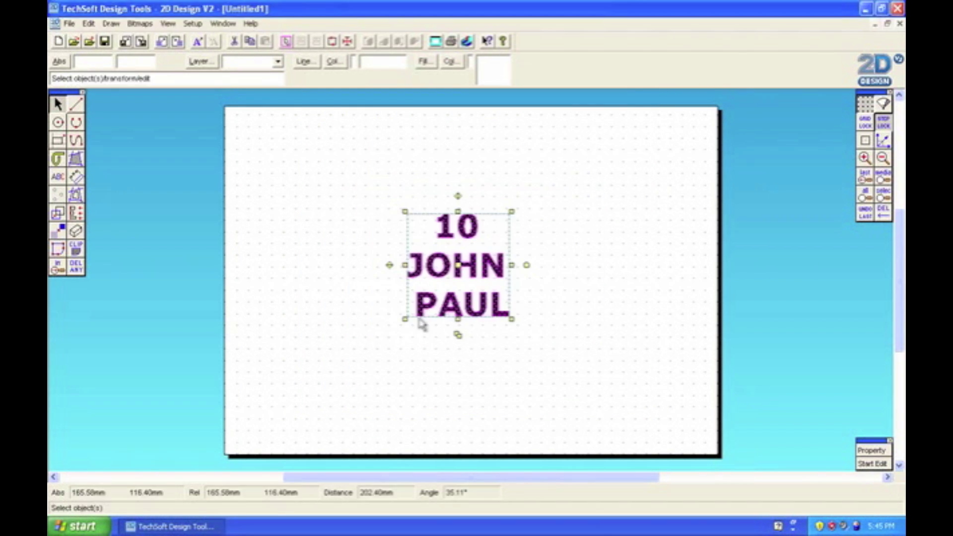
pyautogui.click(484, 366)
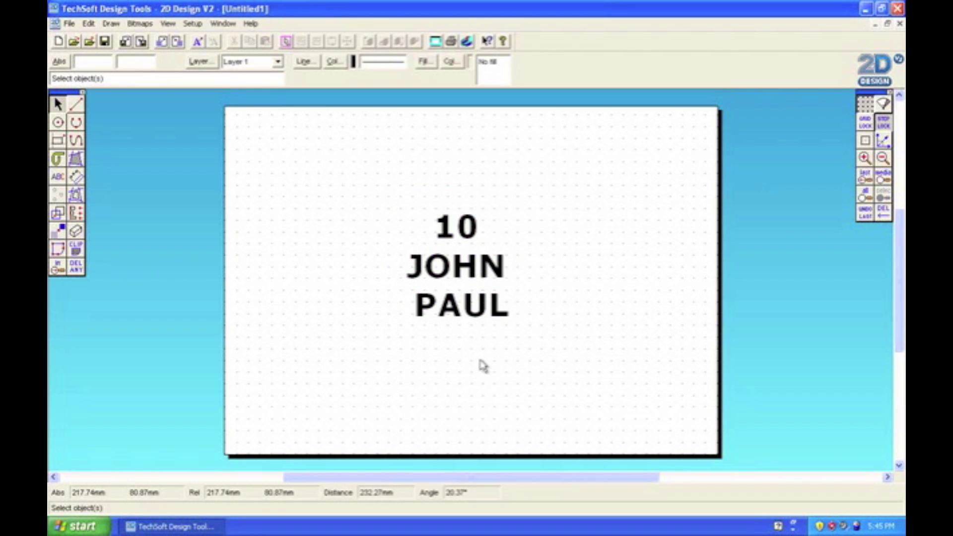
# Draw a circle of about 65 mm radius around the three-line text and shift it slightly to centre it on the lettering.
pyautogui.click(57, 122)
pyautogui.click(456, 266)
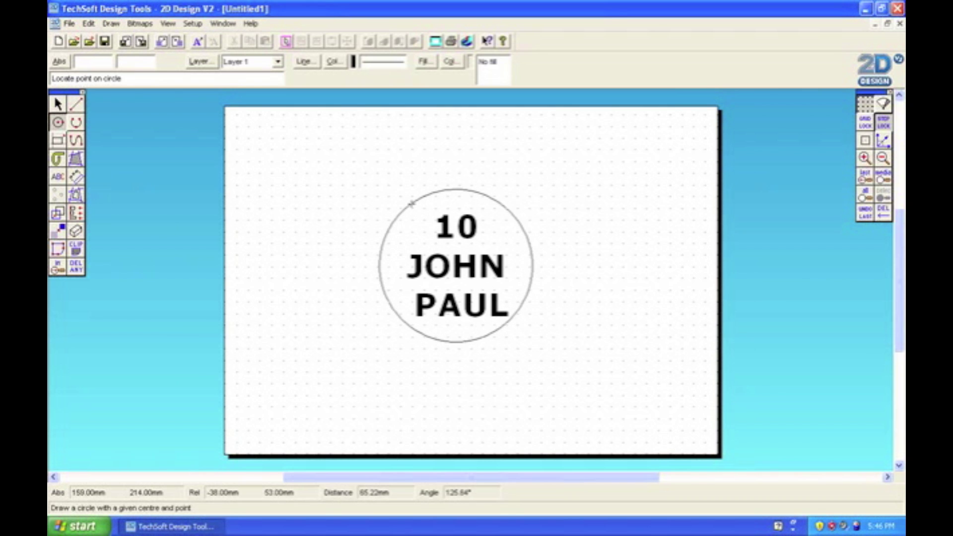
pyautogui.click(411, 202)
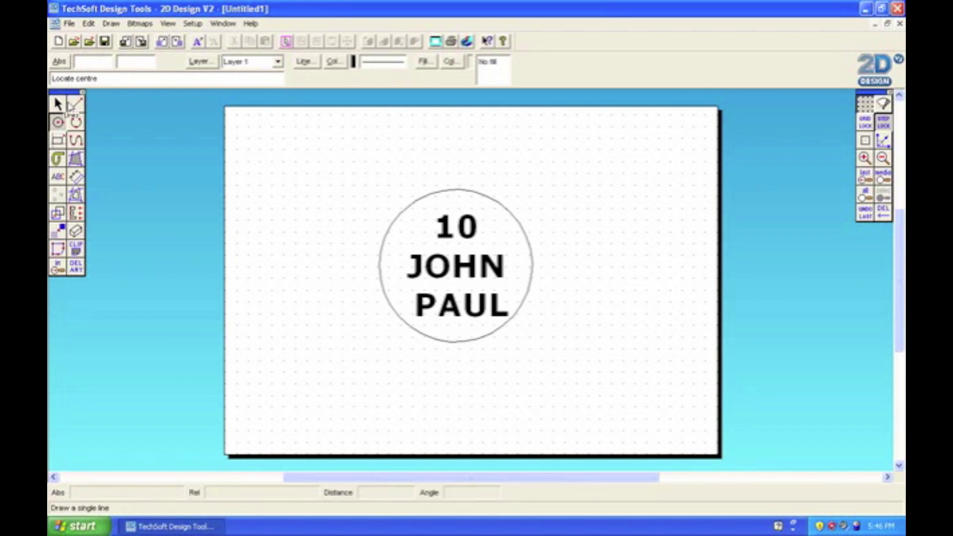
pyautogui.click(65, 104)
pyautogui.click(451, 192)
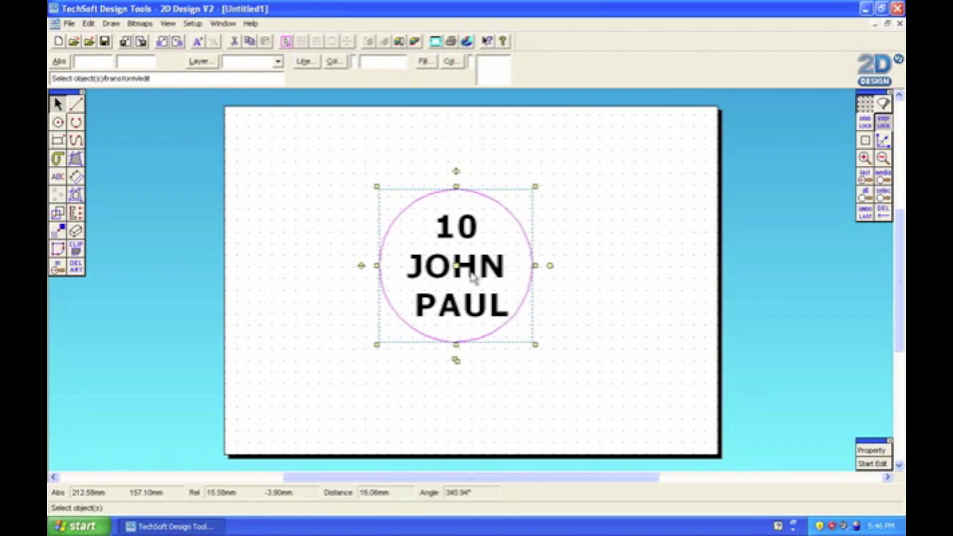
pyautogui.moveTo(456, 264); pyautogui.dragTo(460, 268)
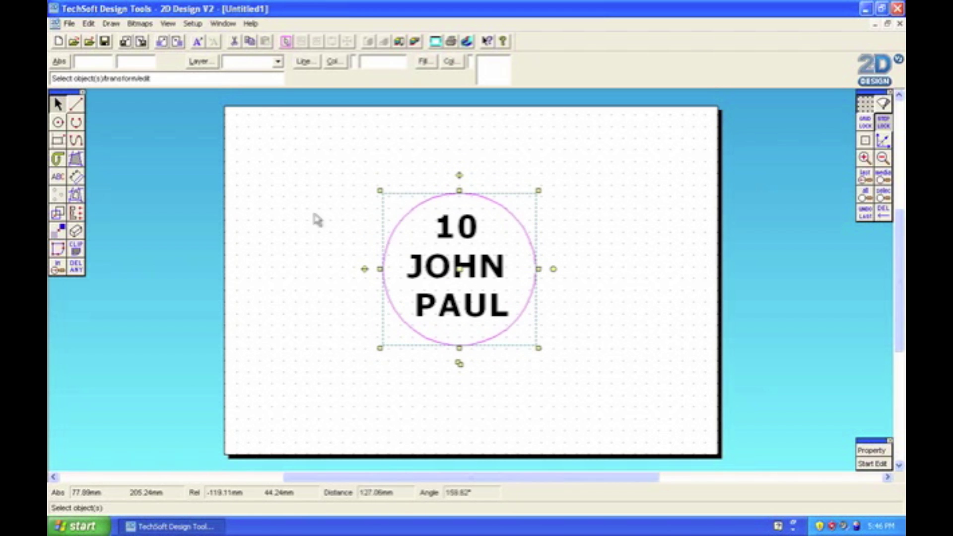
pyautogui.click(292, 220)
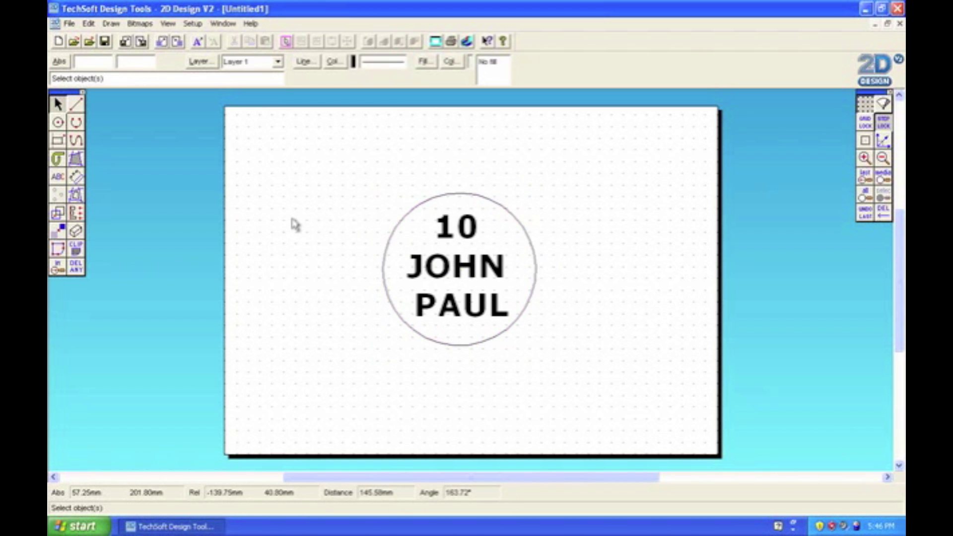
# Draw the text "St Nicholas Catholic High School" along the outside of the circle.
pyautogui.click(58, 176)
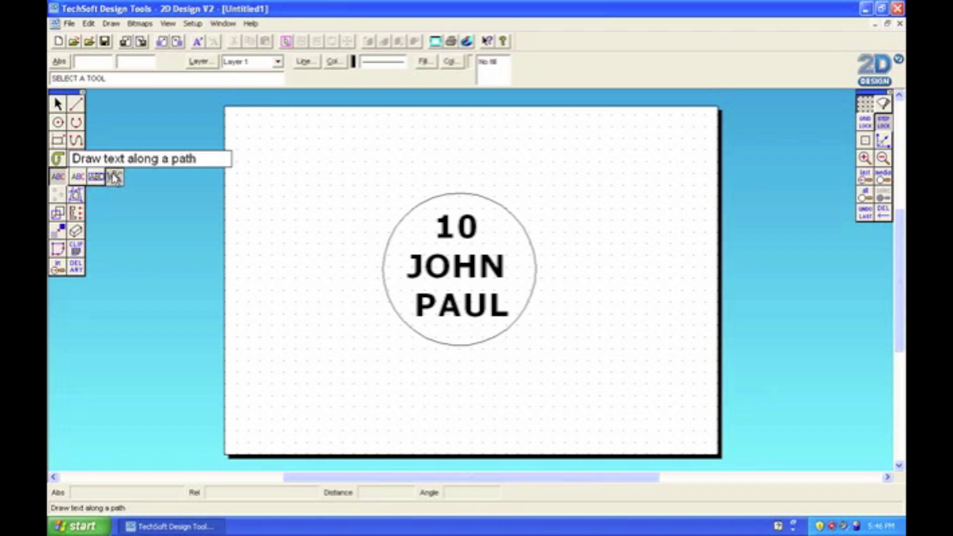
pyautogui.click(114, 177)
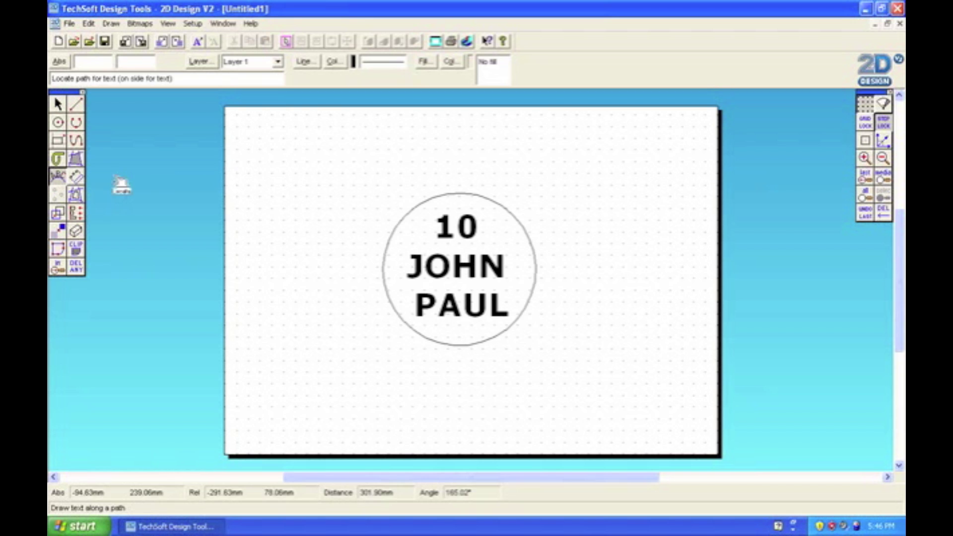
pyautogui.click(400, 217)
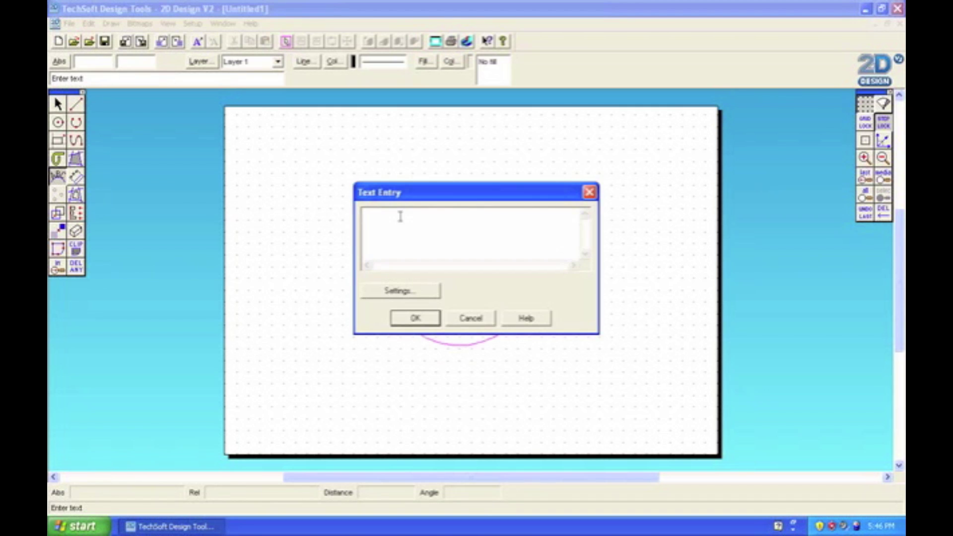
pyautogui.write('St Nicholas Catholic High School')
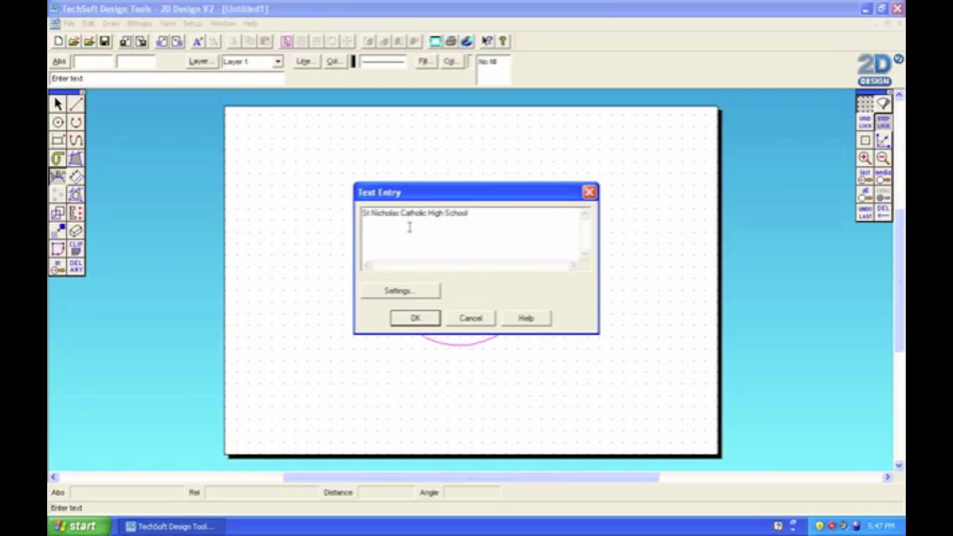
pyautogui.click(417, 319)
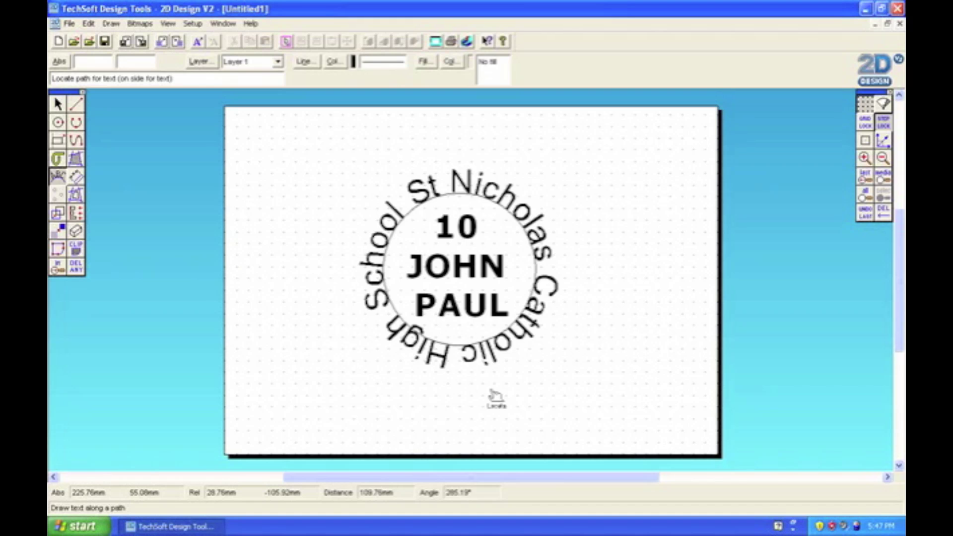
pyautogui.press('Escape')
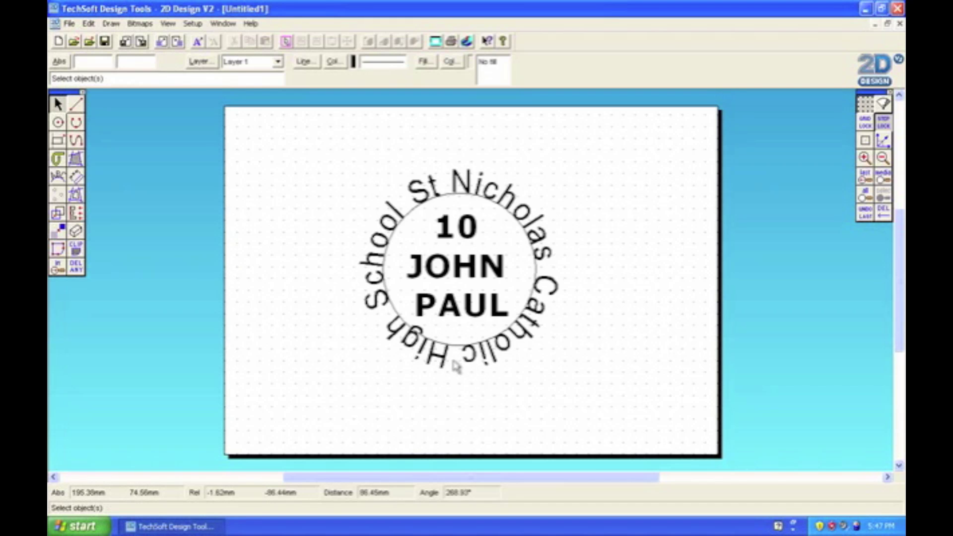
# Draw a second circle of about 92 mm radius around the curved school name and reposition it to enclose the lettering evenly.
pyautogui.click(57, 122)
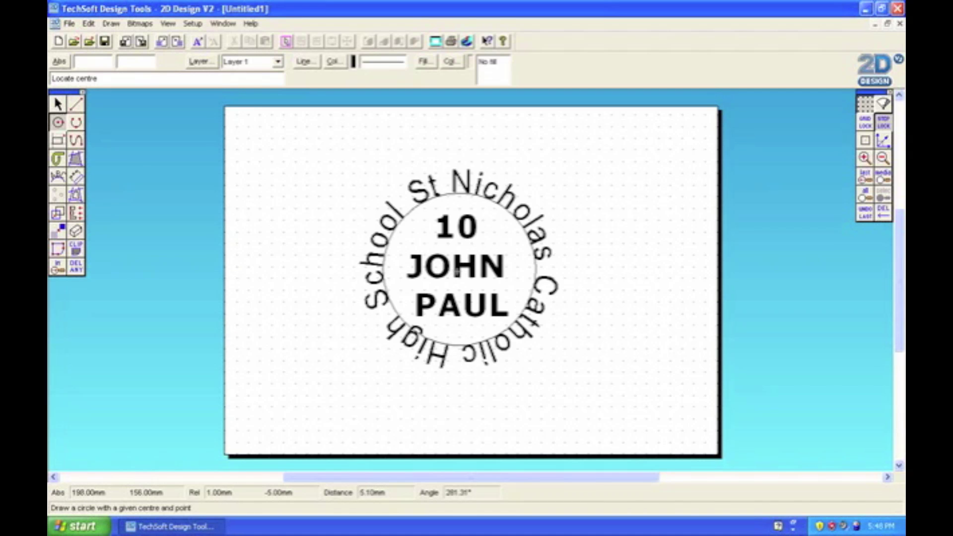
pyautogui.click(457, 271)
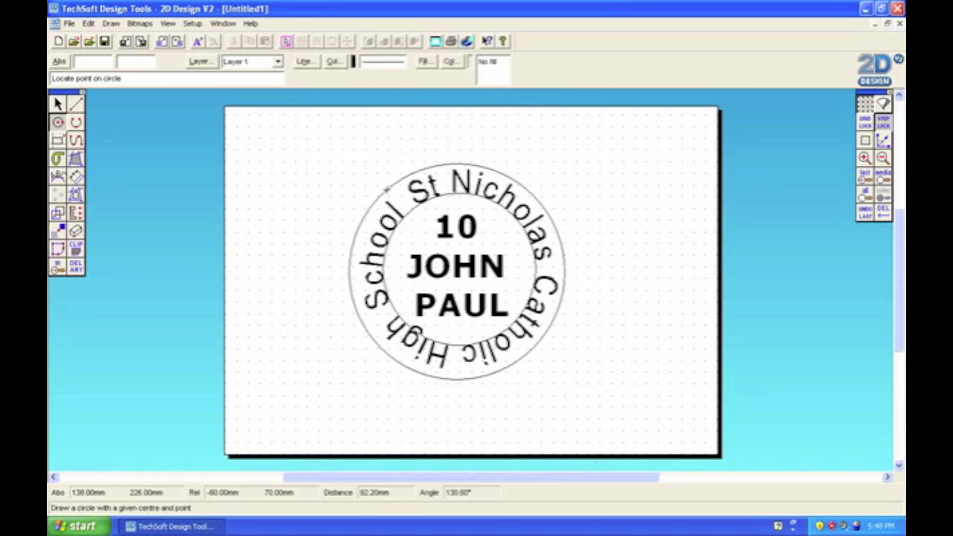
pyautogui.click(388, 189)
pyautogui.click(57, 104)
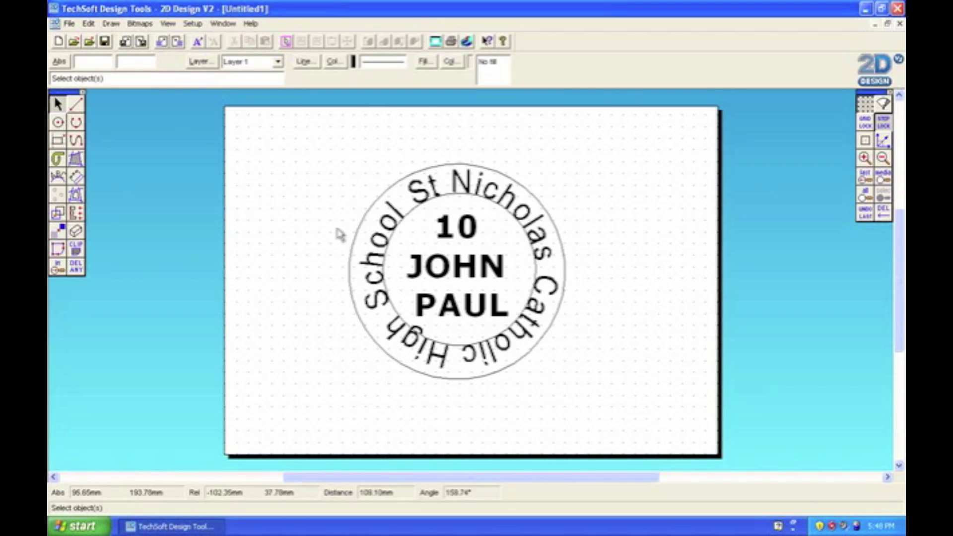
pyautogui.click(351, 246)
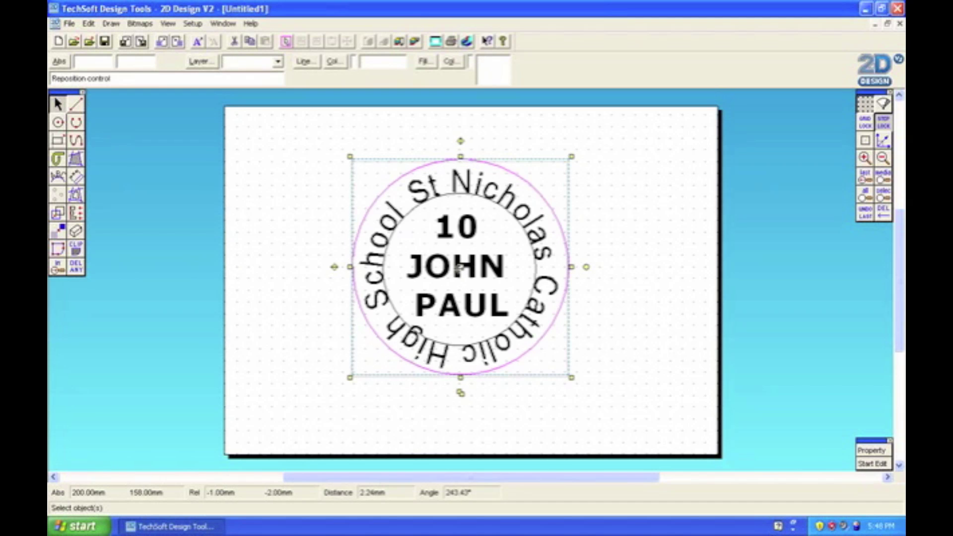
pyautogui.click(600, 351)
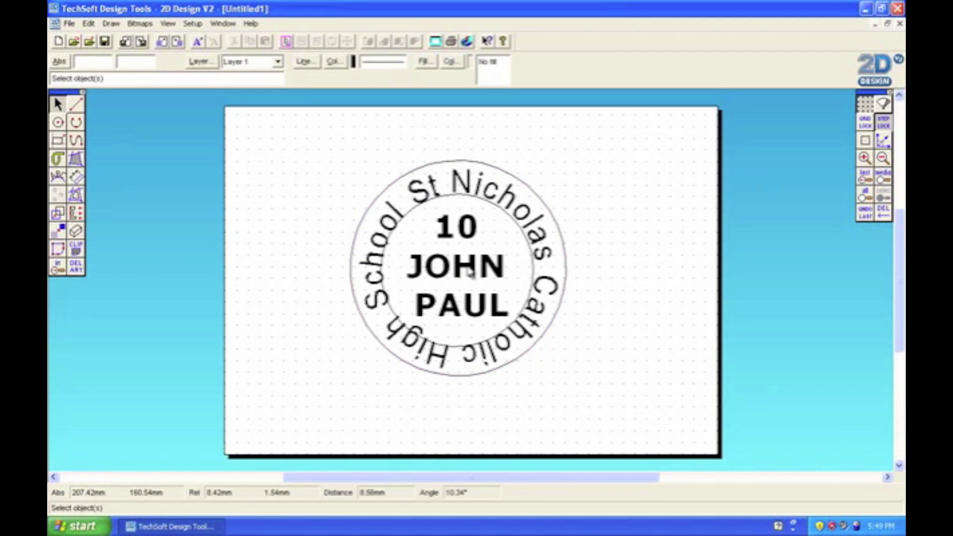
# Set the boundary fill colour to light blue, keeping the solid fill, and apply the fill settings.
pyautogui.doubleClick(76, 158)
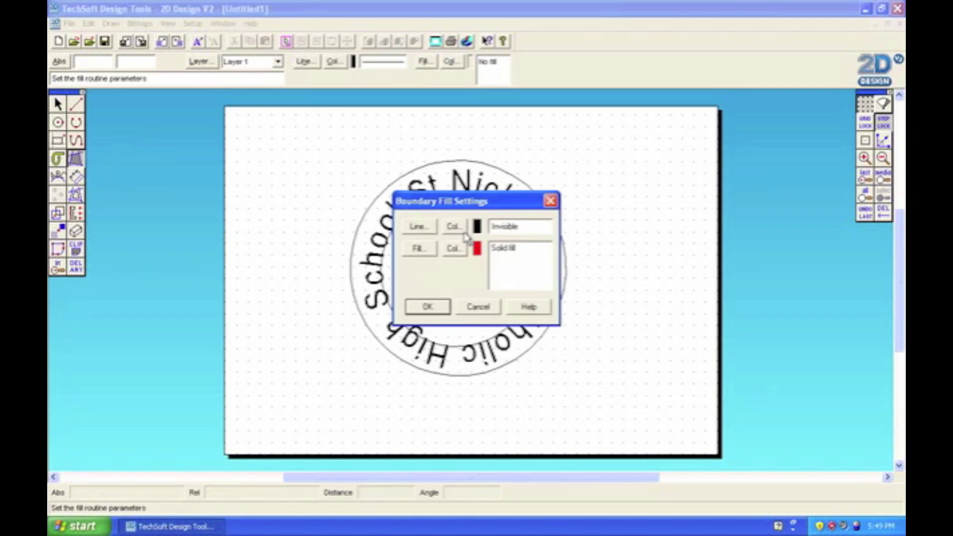
pyautogui.click(452, 249)
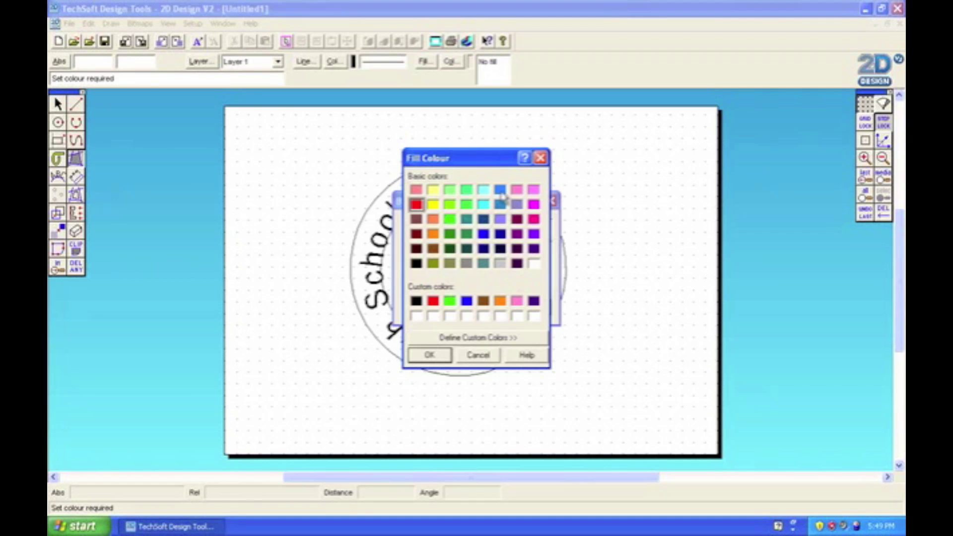
pyautogui.click(500, 189)
pyautogui.click(429, 355)
pyautogui.click(428, 307)
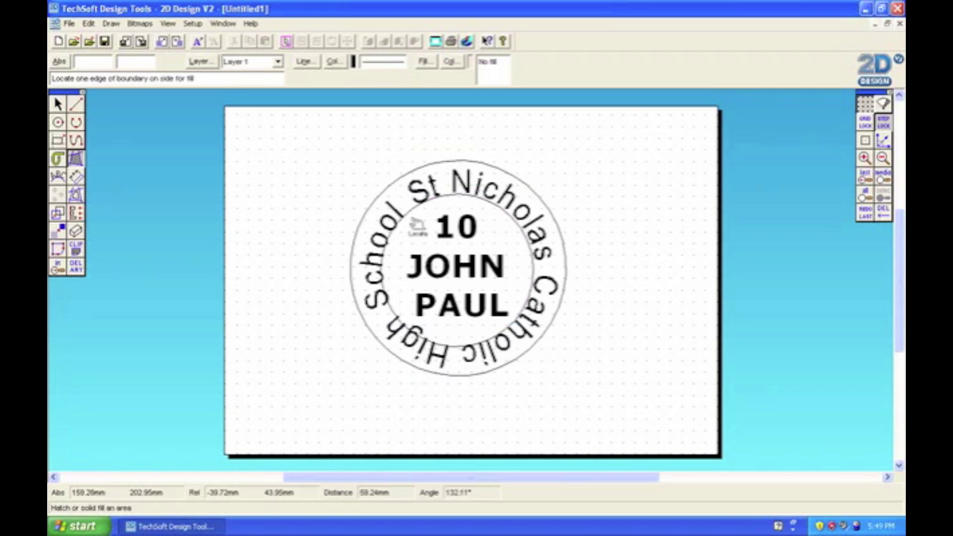
# Fill the inner circle with the blue boundary fill, marking characters of the three-line text as islands.
pyautogui.click(414, 220)
pyautogui.click(445, 284)
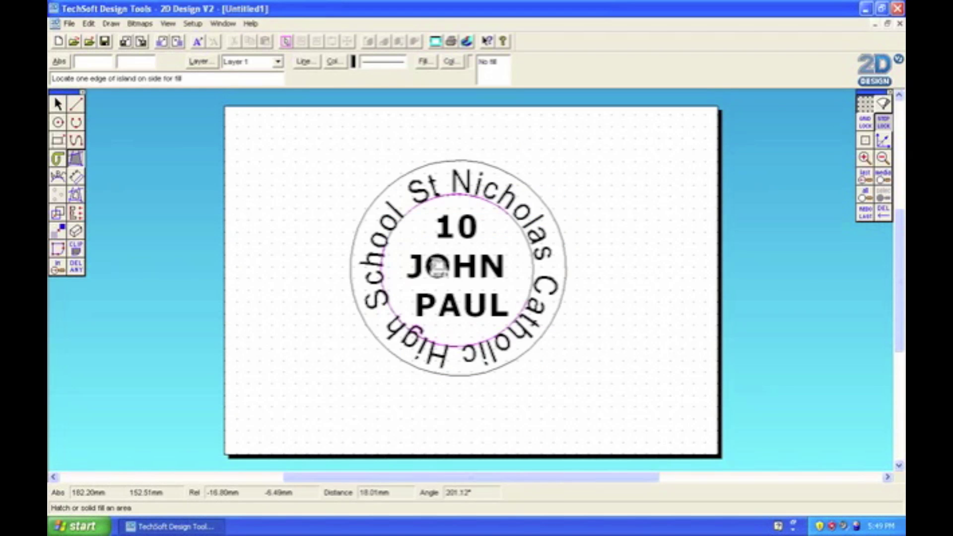
pyautogui.click(443, 233)
pyautogui.click(425, 285)
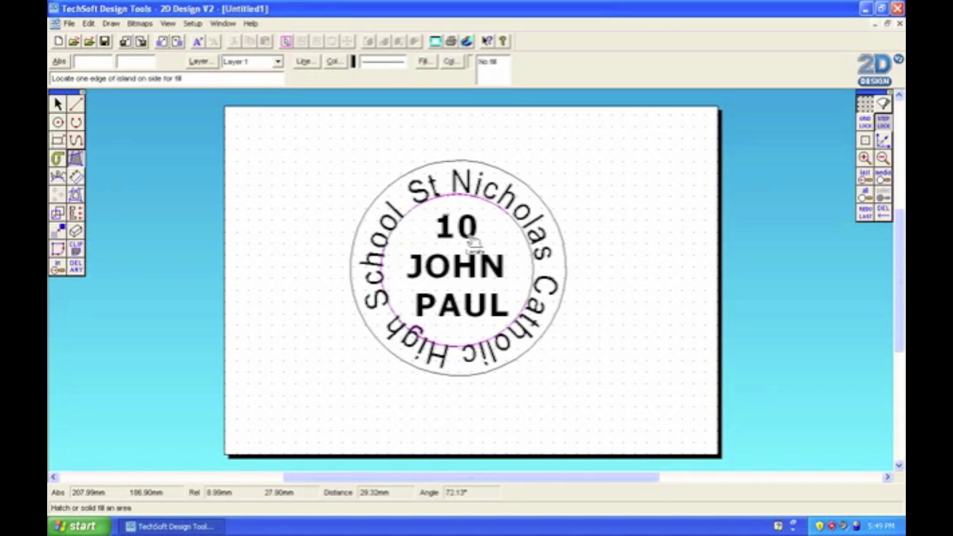
pyautogui.click(472, 246)
pyautogui.click(421, 283)
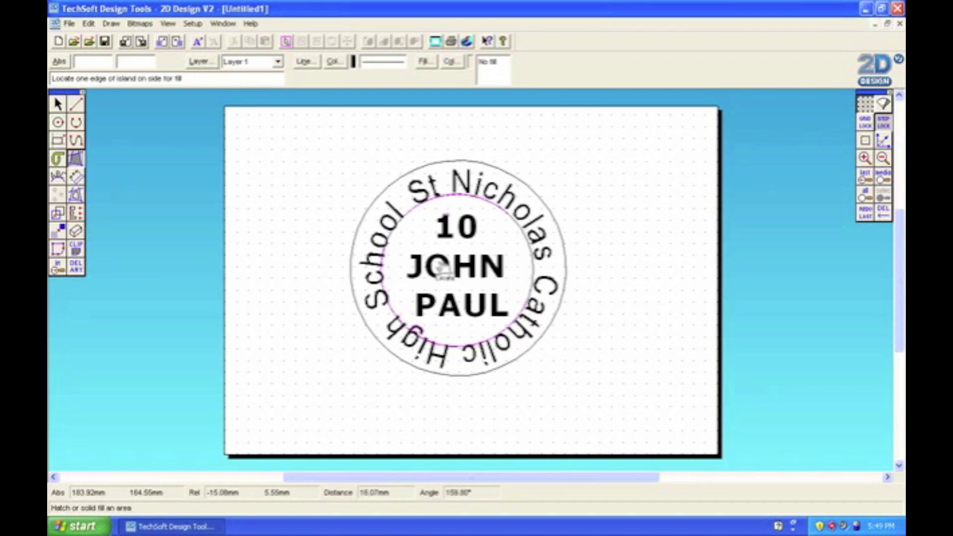
pyautogui.click(425, 279)
pyautogui.click(439, 287)
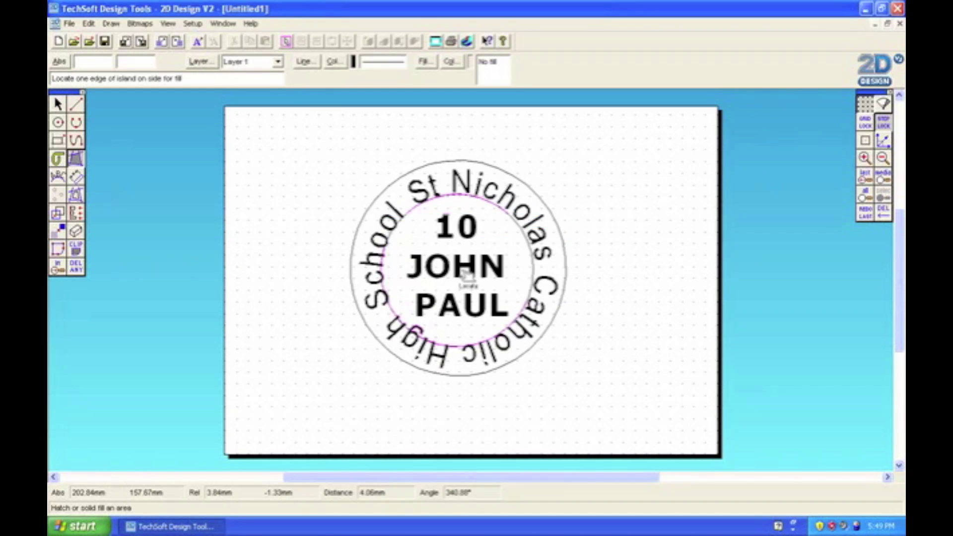
pyautogui.click(450, 275)
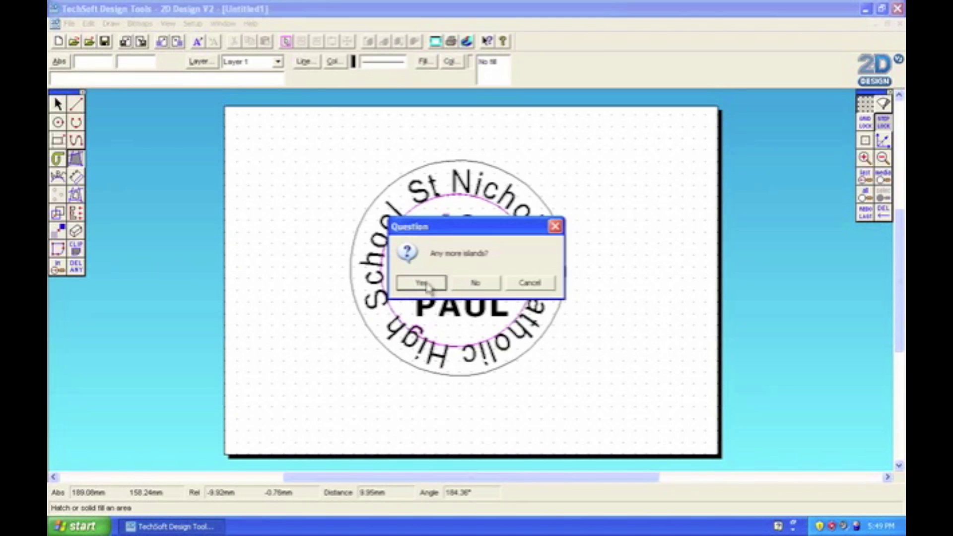
pyautogui.click(423, 283)
pyautogui.click(470, 271)
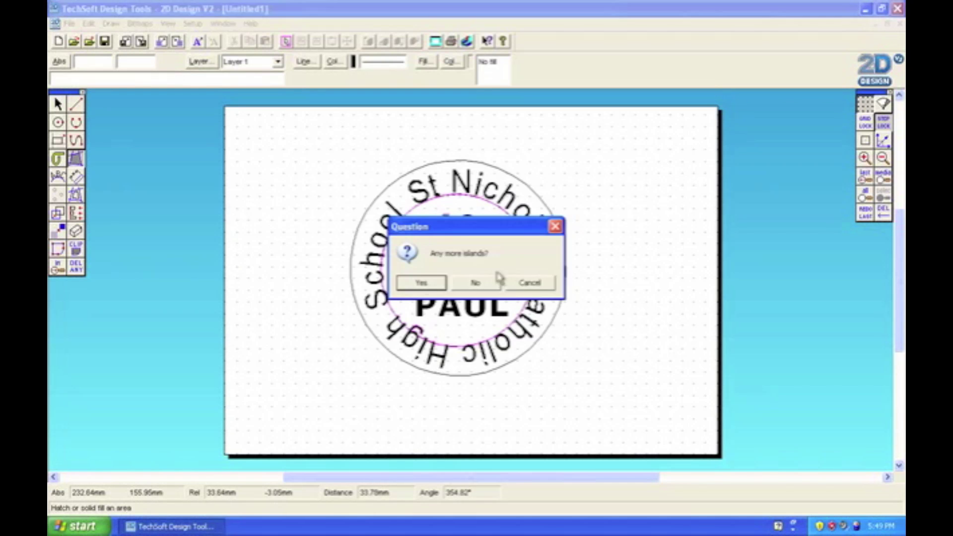
pyautogui.click(422, 282)
pyautogui.click(432, 286)
pyautogui.click(475, 283)
pyautogui.scroll(4, 484, 277)
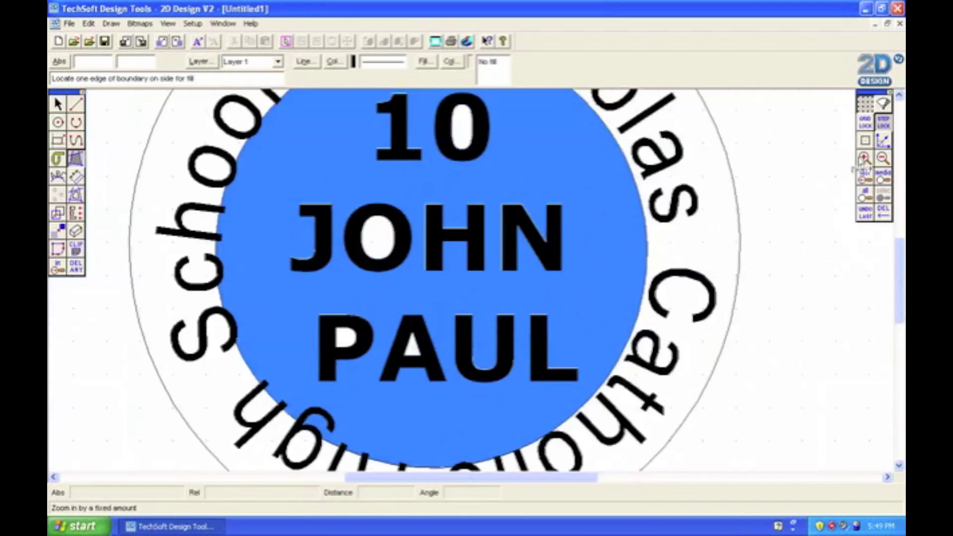
pyautogui.scroll(-3, 484, 276)
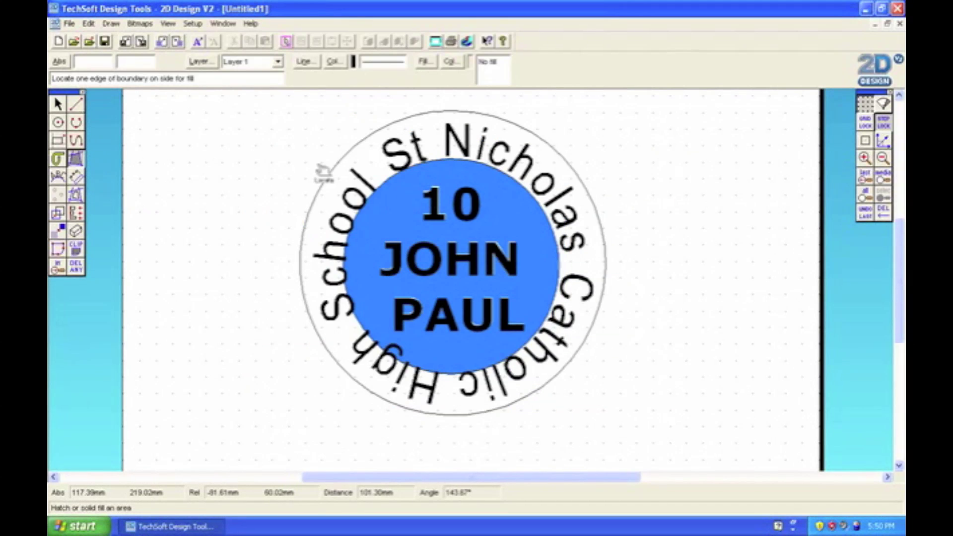
# Bring the curved school-name text to the front of the drawing.
pyautogui.click(57, 105)
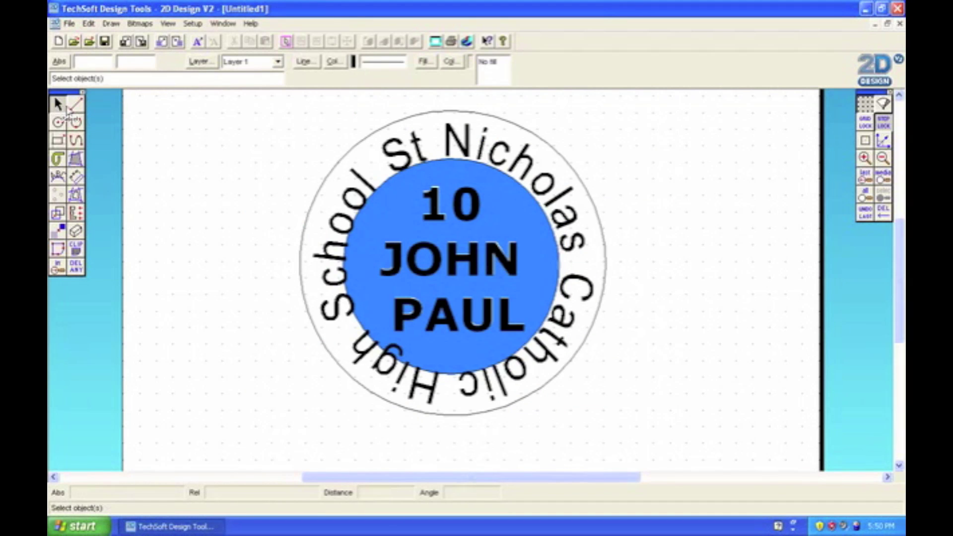
pyautogui.click(337, 226)
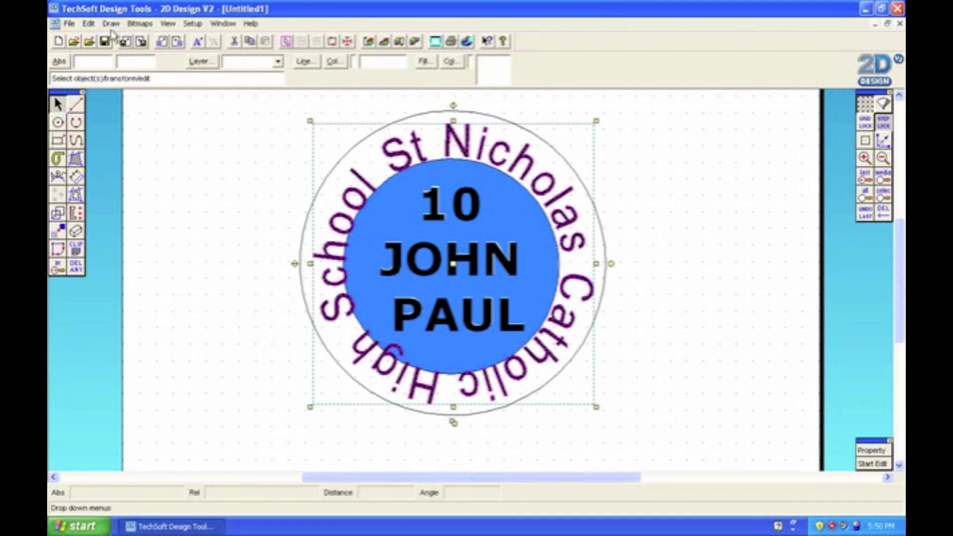
pyautogui.click(89, 24)
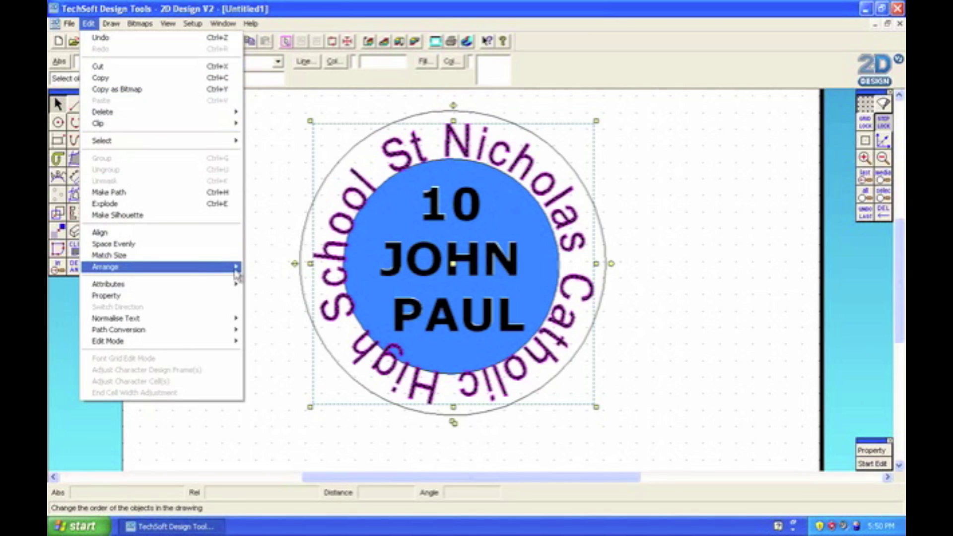
pyautogui.moveTo(236, 274)
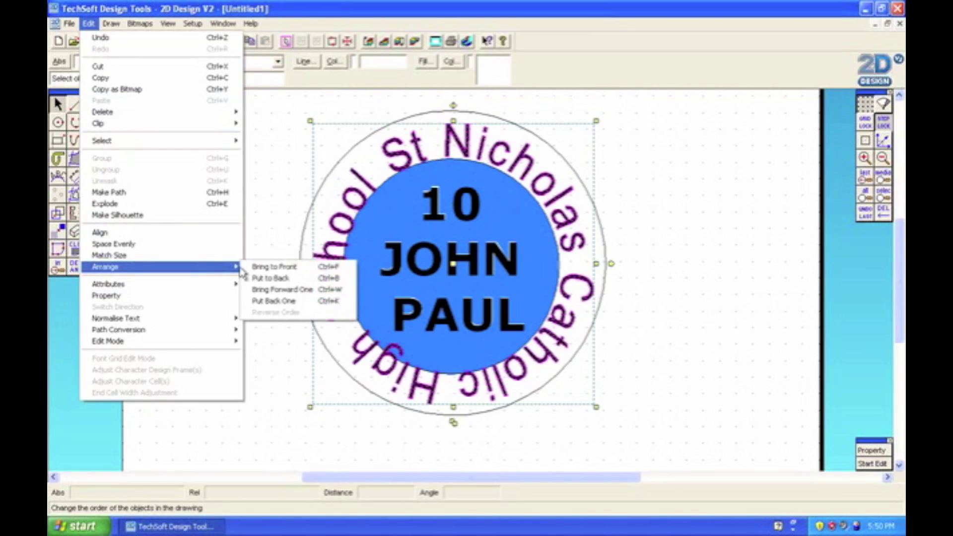
pyautogui.click(277, 270)
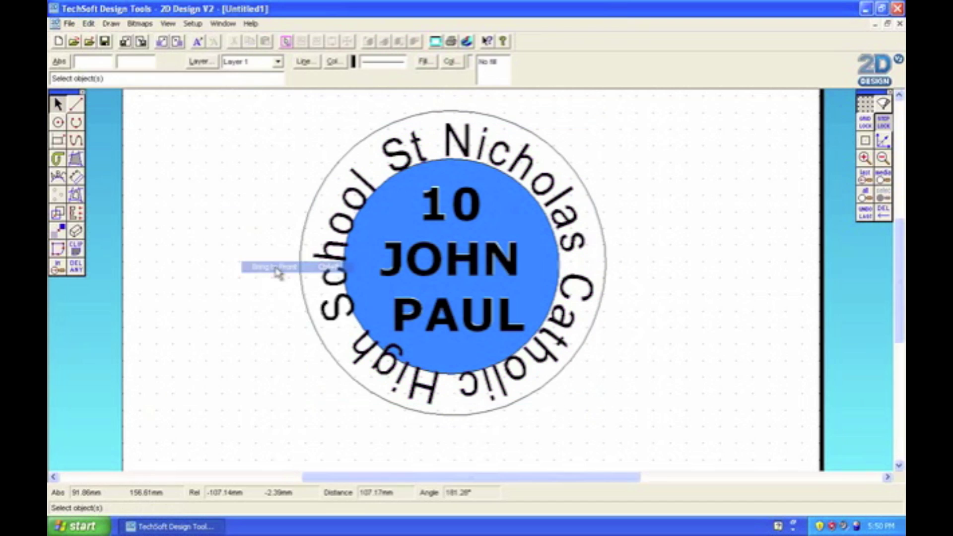
# Fill the ring between the two circles with solid yellow, using the outer circle as boundary and the inner circle as the island.
pyautogui.click(76, 159)
pyautogui.click(453, 249)
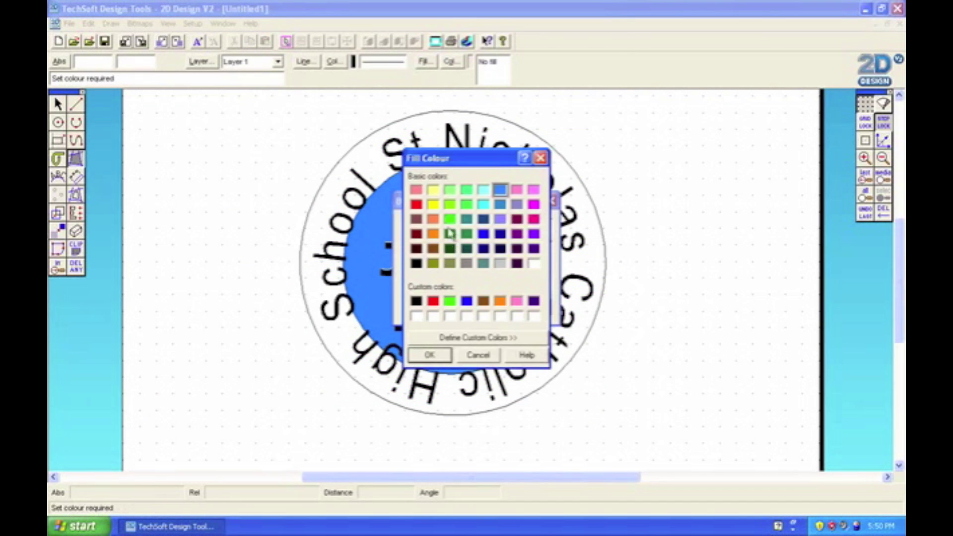
pyautogui.click(434, 205)
pyautogui.click(430, 355)
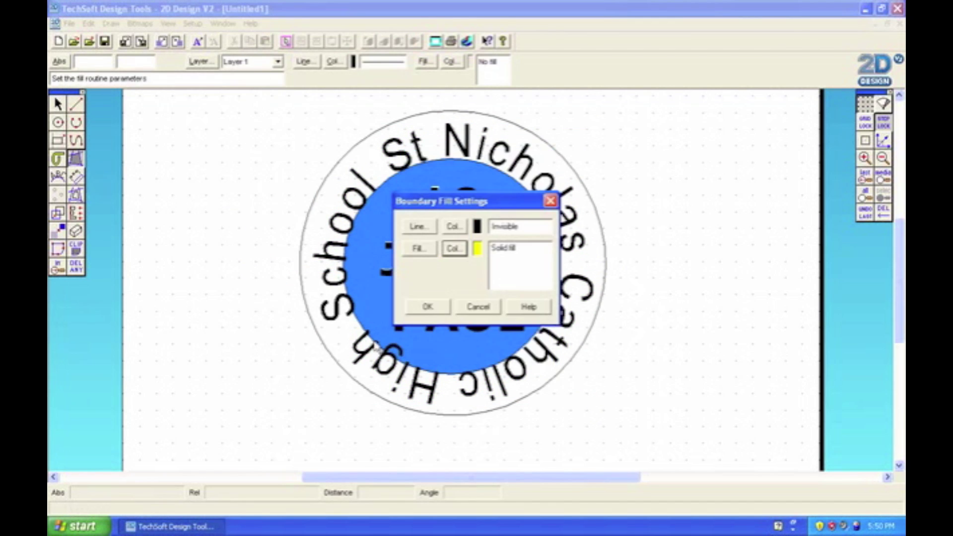
pyautogui.click(445, 311)
pyautogui.click(322, 192)
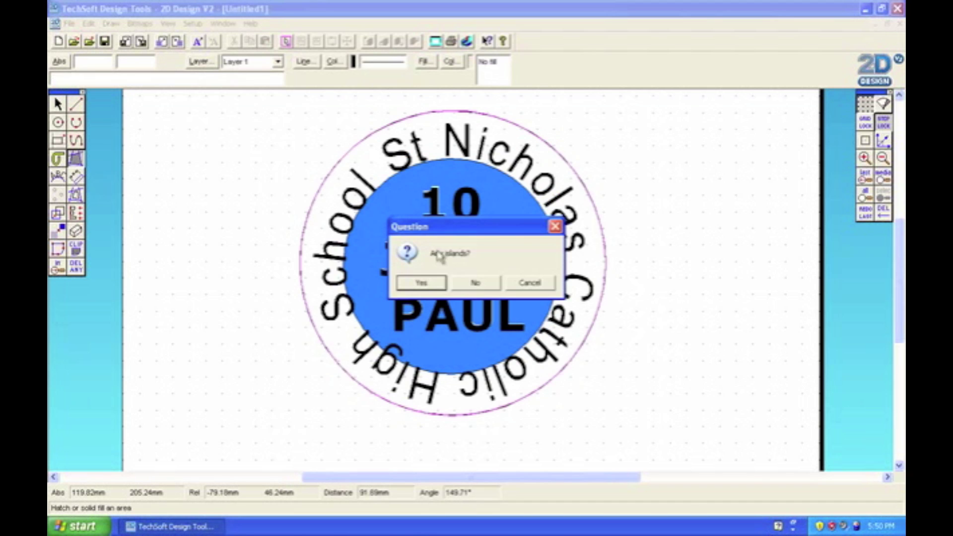
pyautogui.click(443, 282)
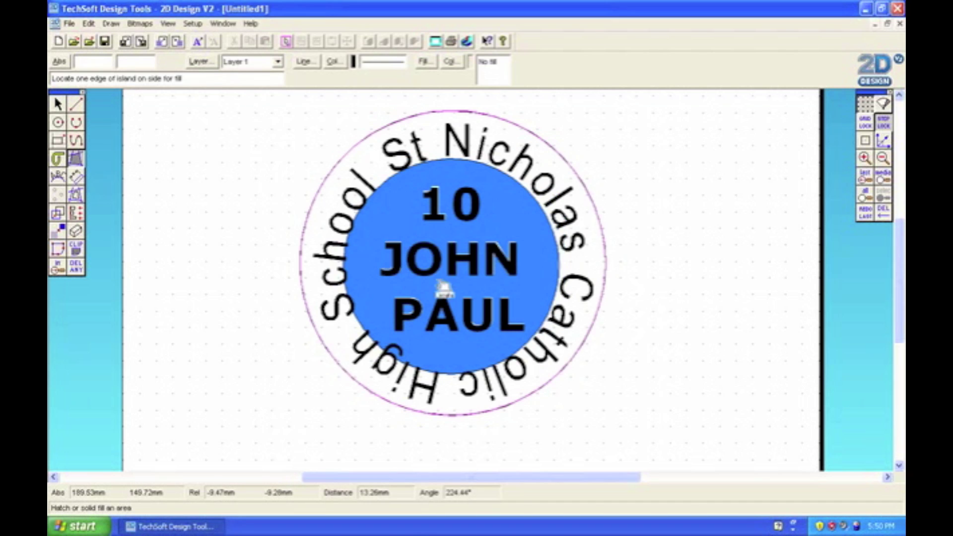
pyautogui.click(360, 217)
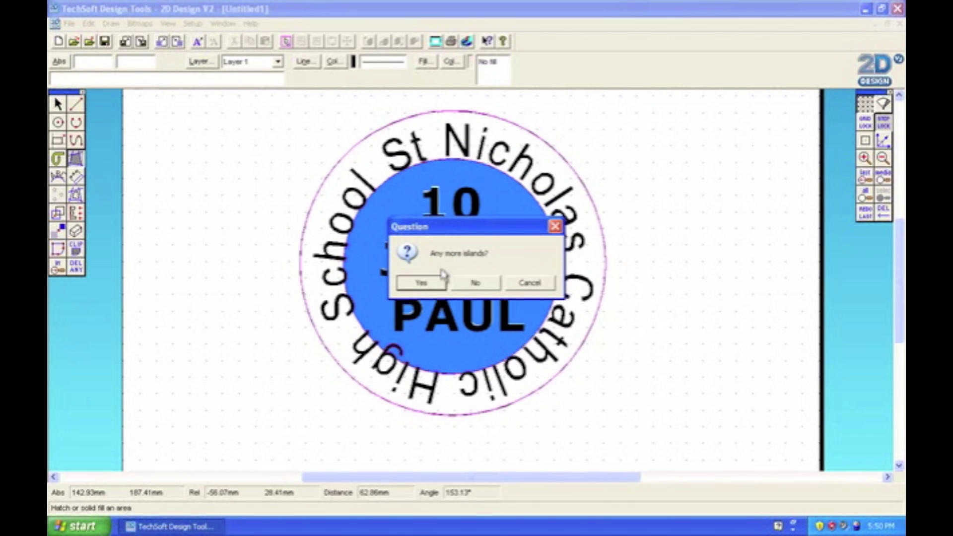
pyautogui.click(463, 283)
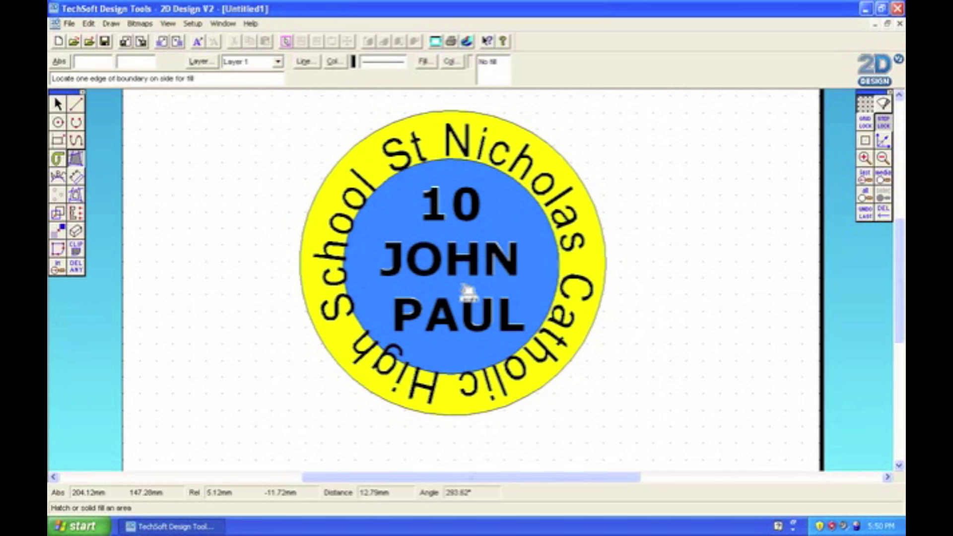